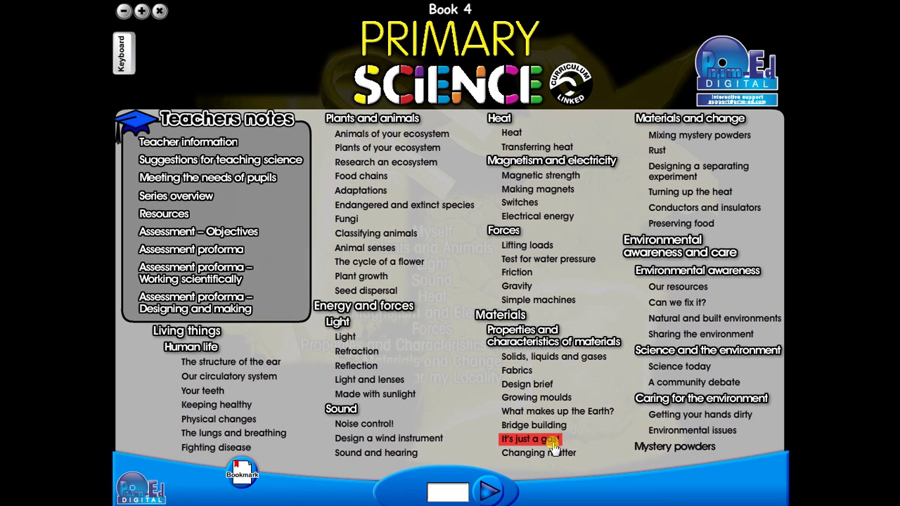
- Page from the It's just a gas! lesson through the Heat pages to page 68, Transferring heat
click(554, 443)
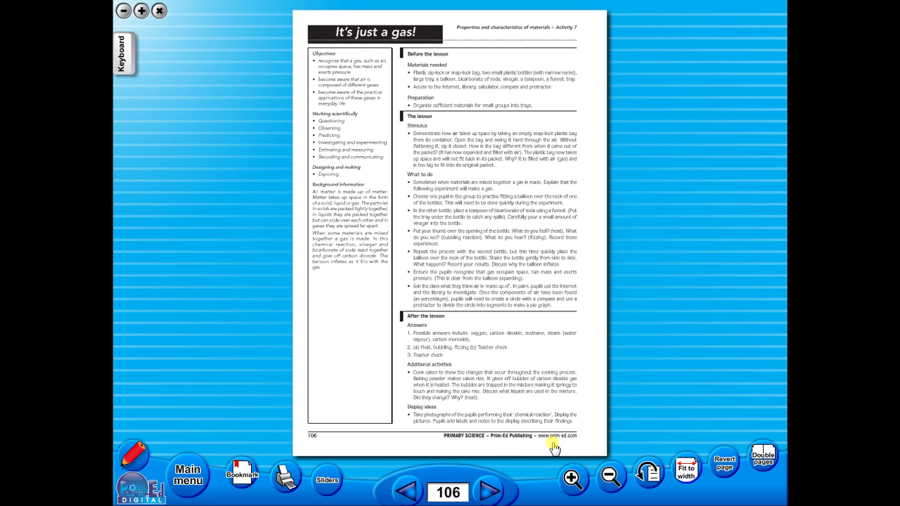
click(491, 492)
click(491, 493)
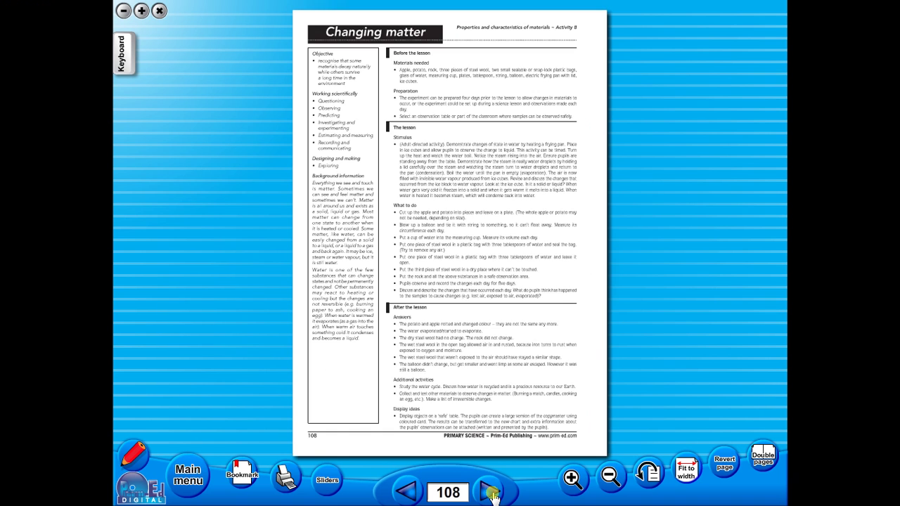
click(410, 492)
click(410, 492)
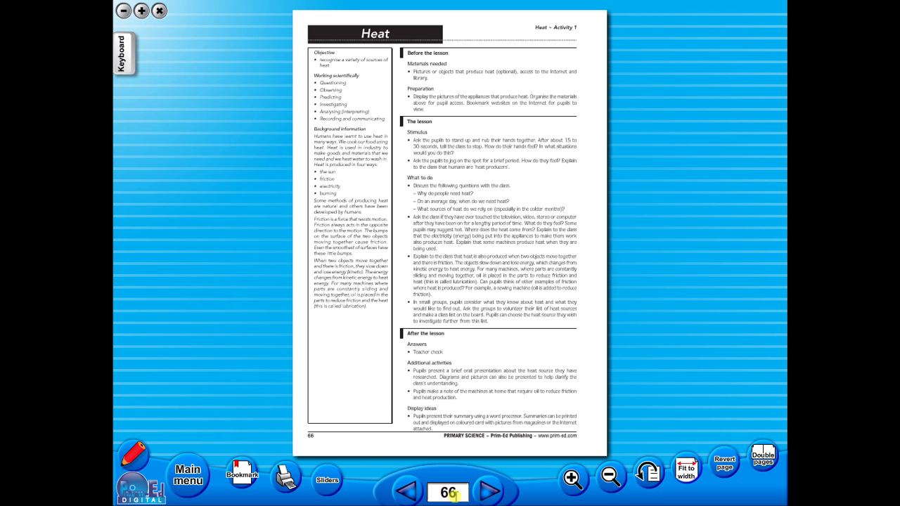
click(484, 497)
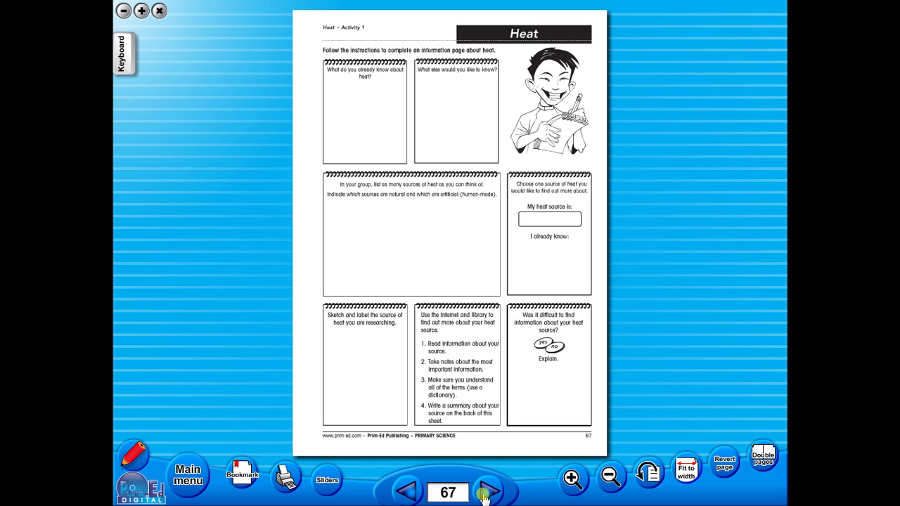
click(484, 497)
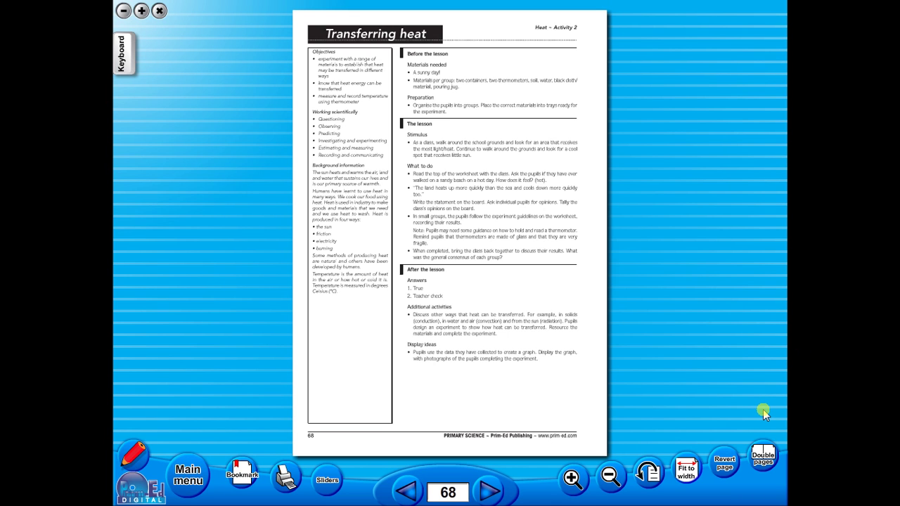
- View the 70–71 spread in double pages, then go back to single-page layout on page 71
click(762, 454)
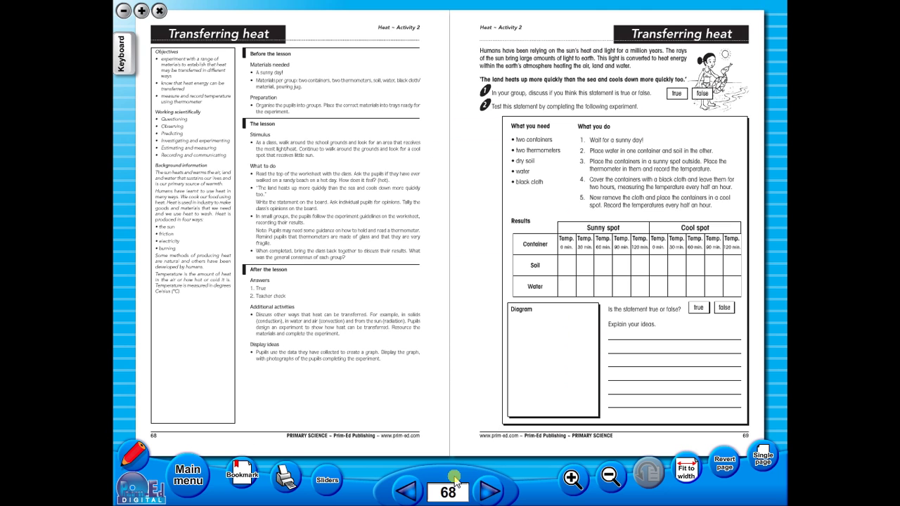
click(476, 487)
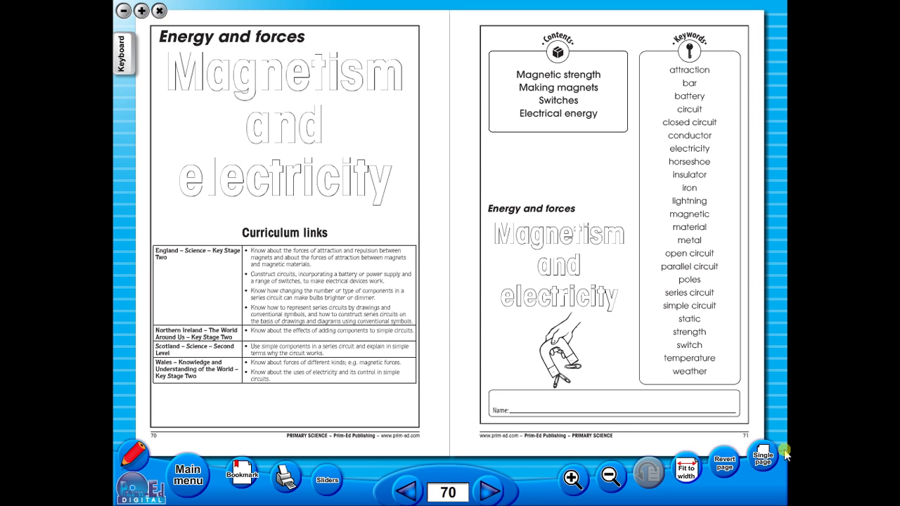
click(762, 458)
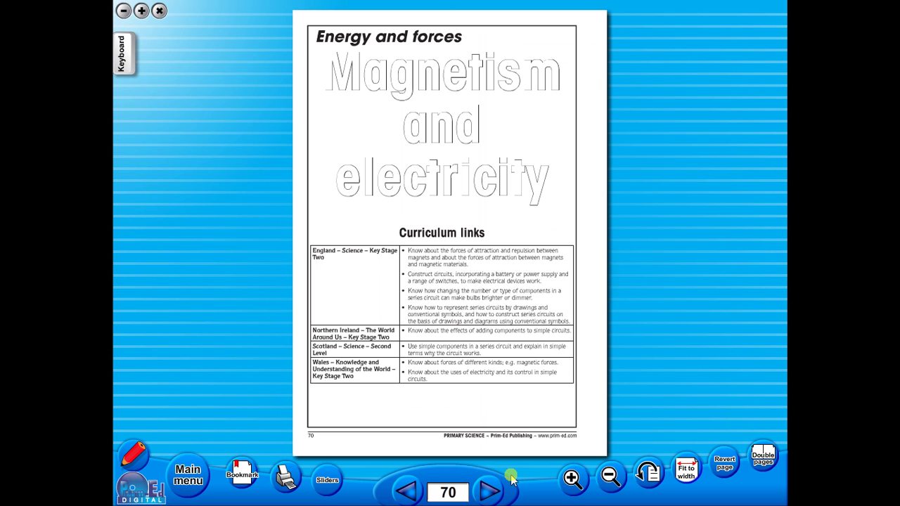
click(490, 486)
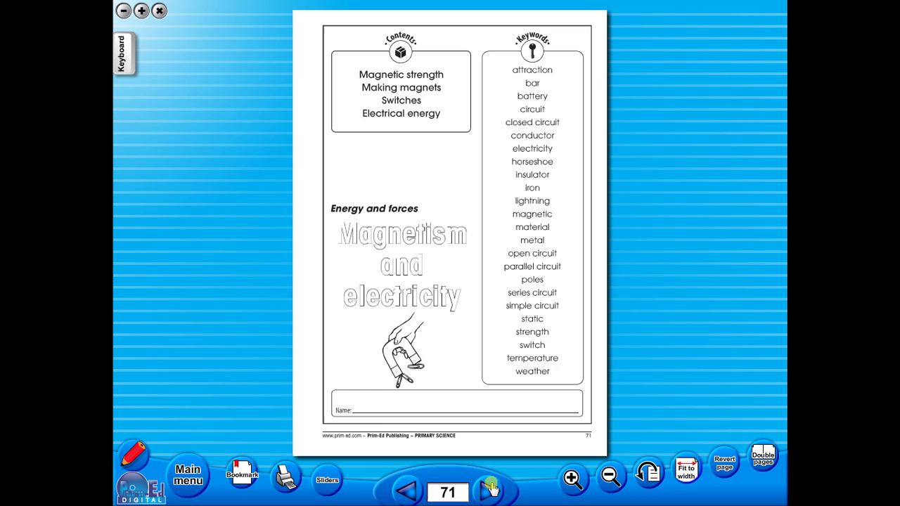
- Advance to page 72 and try Fit to width, then zoom out and back in
click(491, 486)
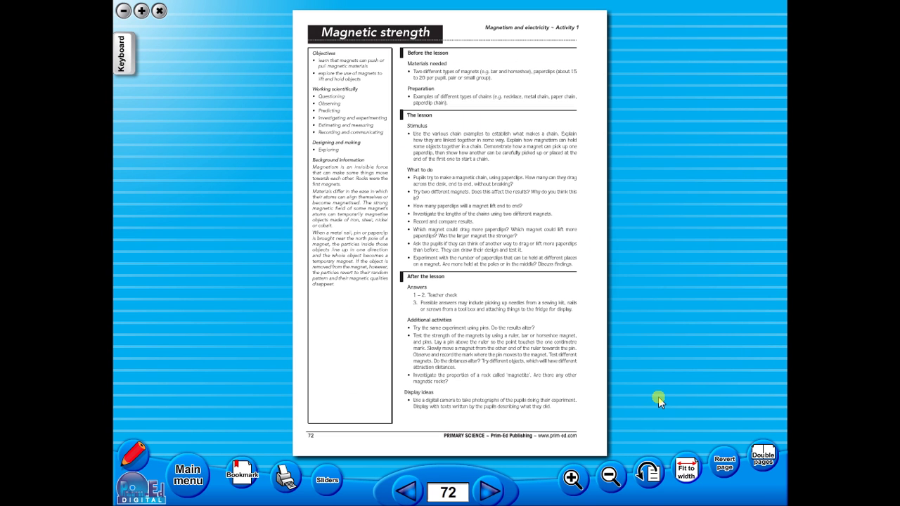
click(685, 470)
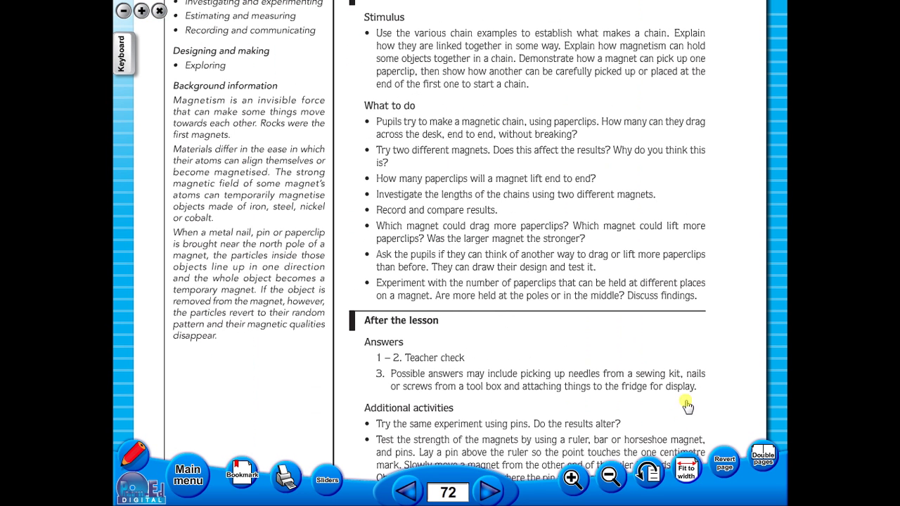
scroll(629, 196, up, 3)
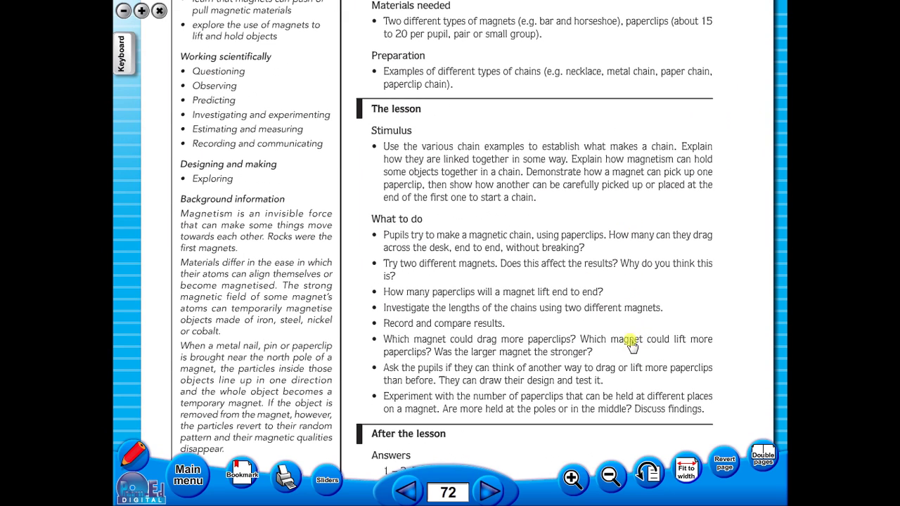
click(609, 474)
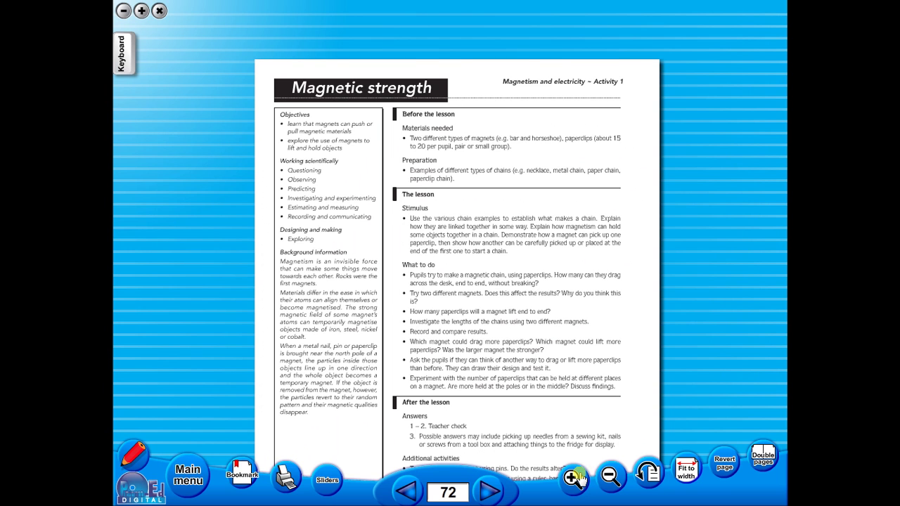
click(575, 477)
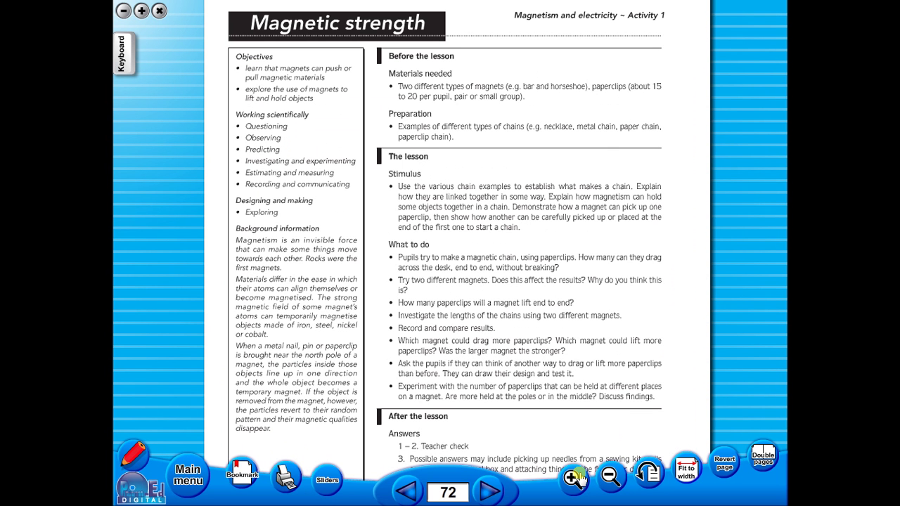
- Rotate page 72 a quarter turn at a time until it is upright again
click(652, 471)
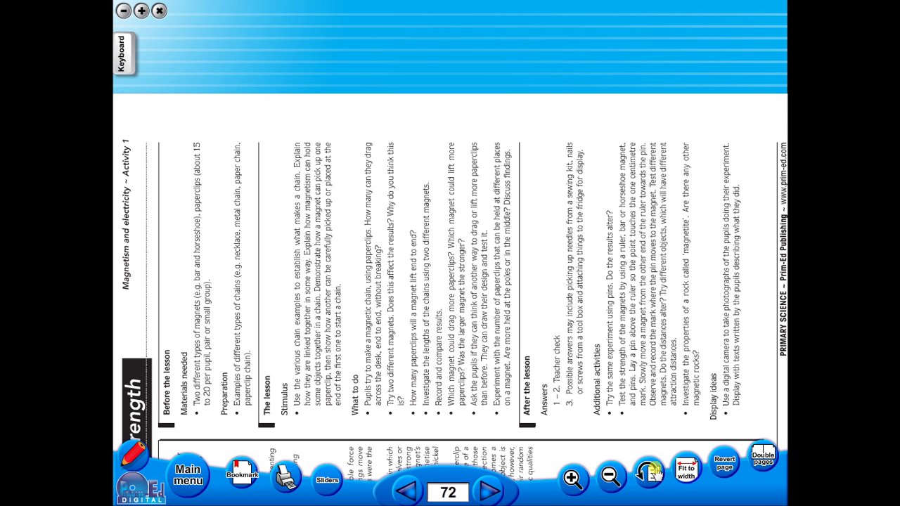
click(617, 479)
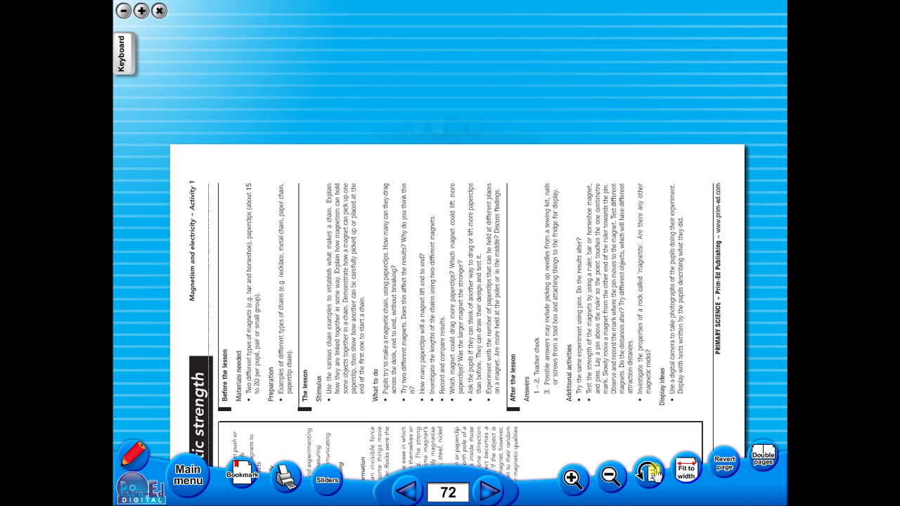
click(652, 472)
click(652, 471)
click(652, 471)
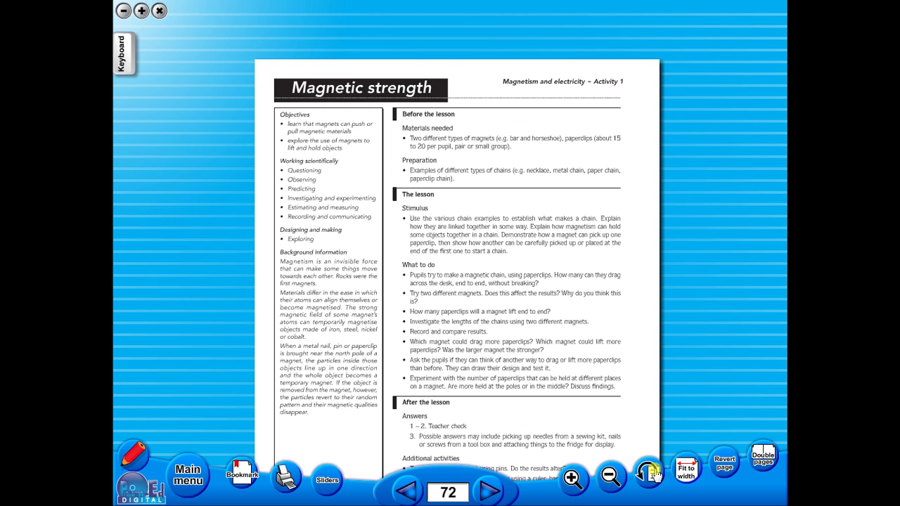
- Enlarge page 72 and black out its lower part with the masking sliders
click(573, 478)
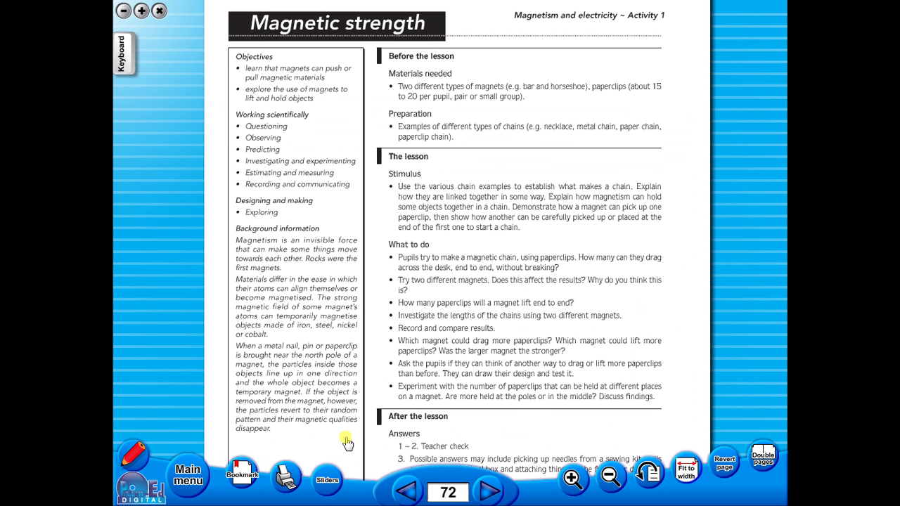
click(327, 480)
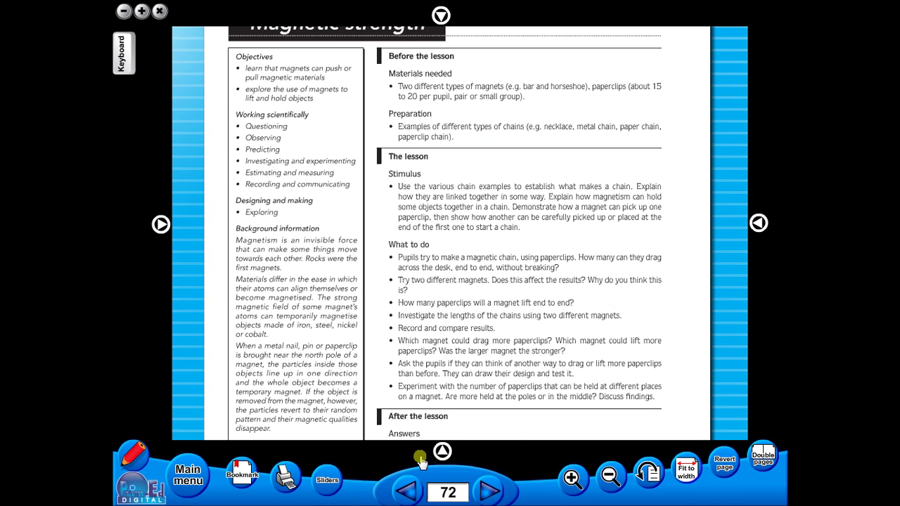
drag(441, 453, 476, 481)
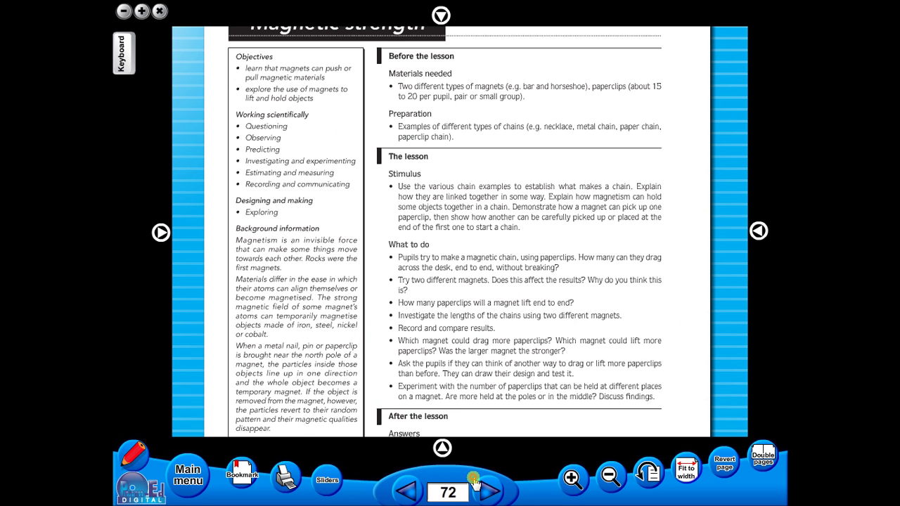
- Send page 72 to the printer and close the print window
click(287, 478)
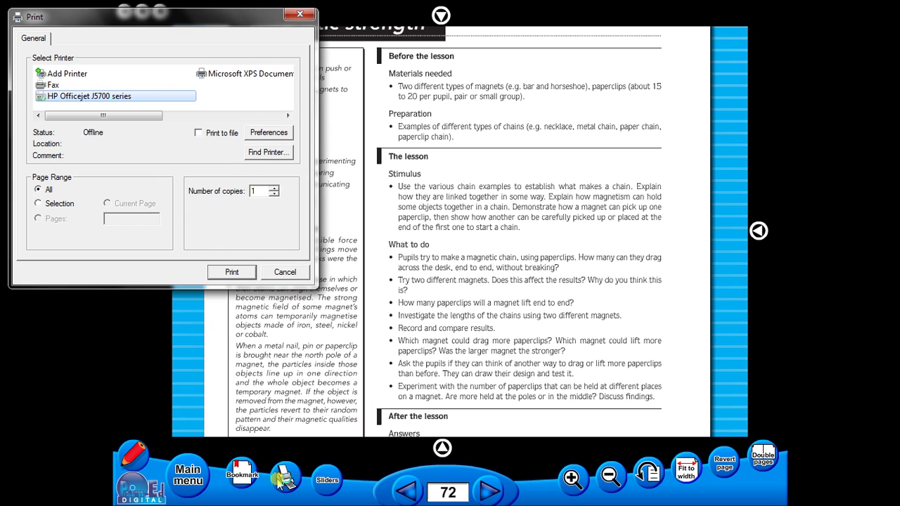
click(239, 272)
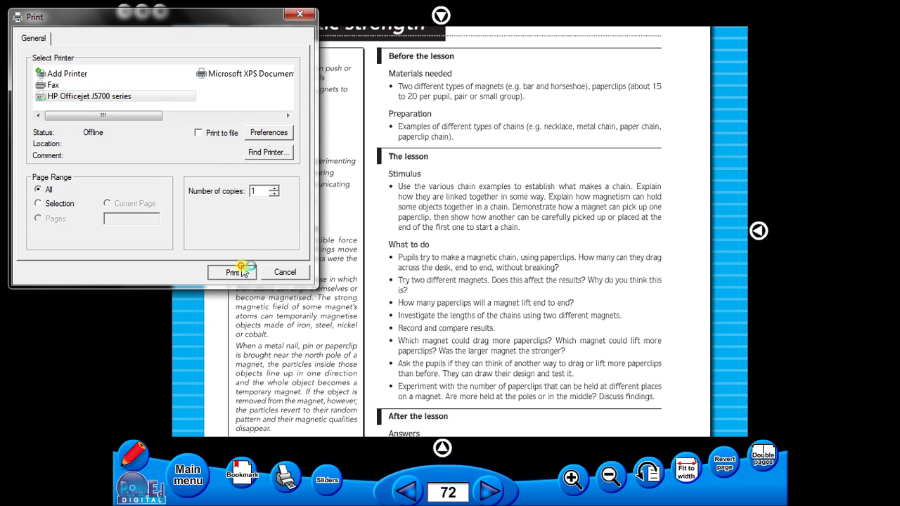
click(286, 275)
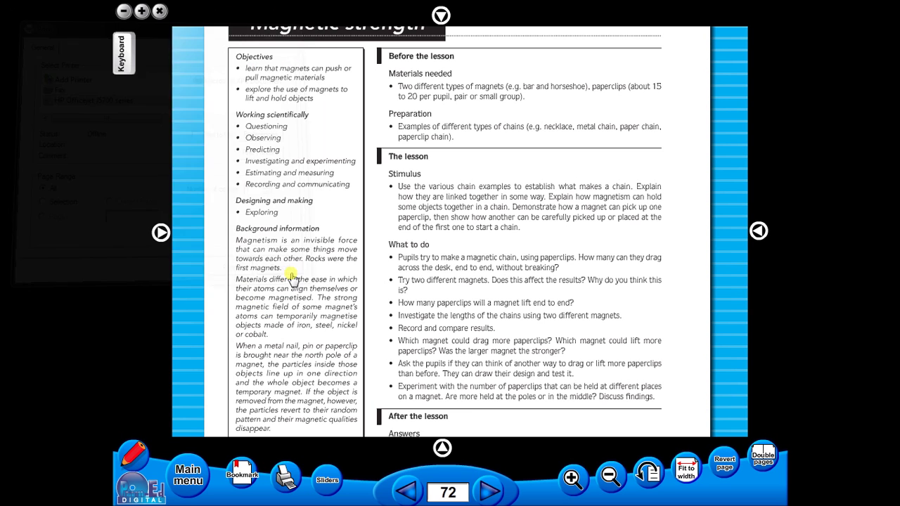
- Add a bookmark for page 72 in the bookmarks list
click(243, 471)
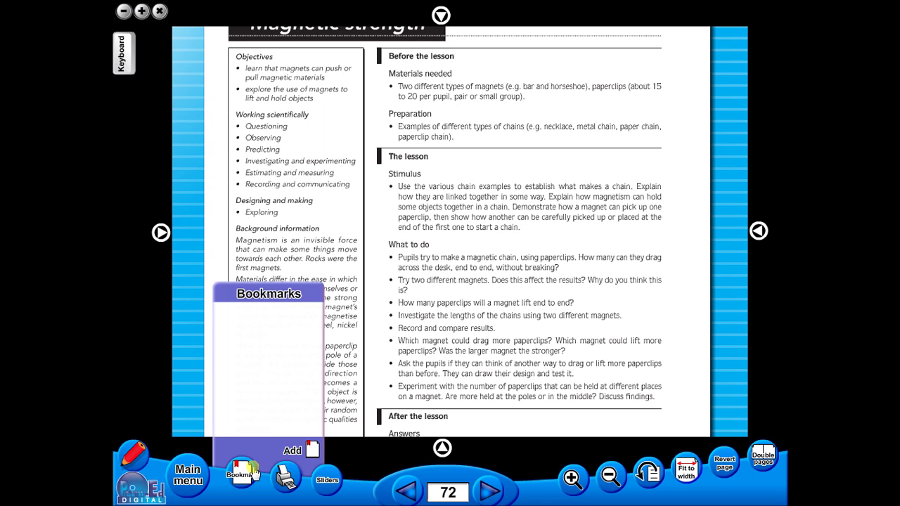
click(291, 450)
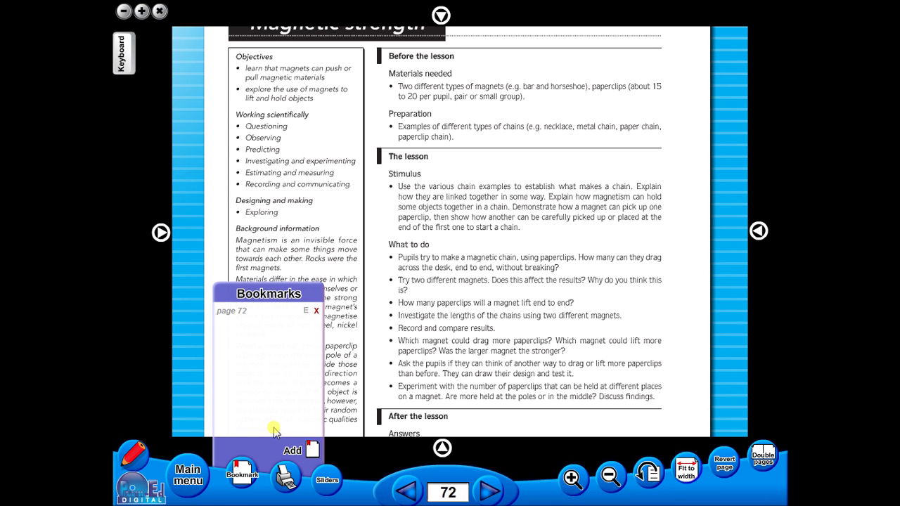
click(221, 487)
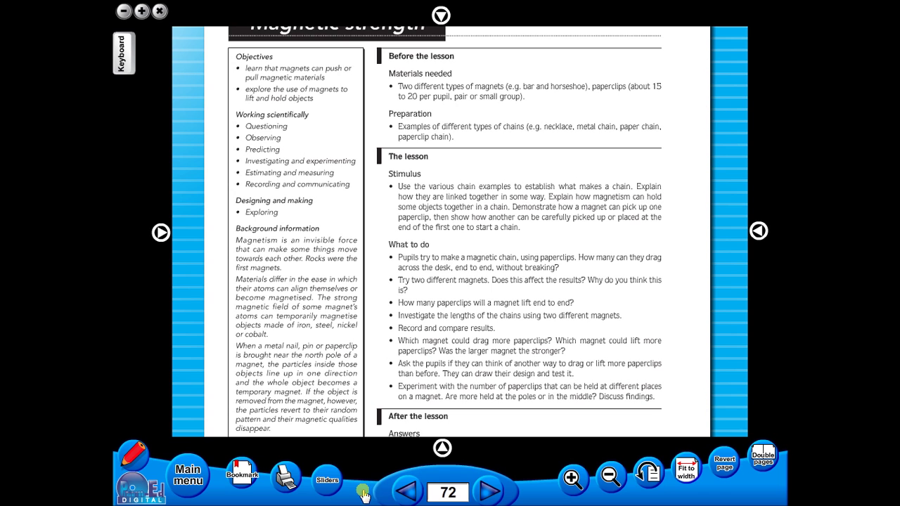
- Jump back to page 72 through its bookmark and enlarge the page
click(399, 489)
click(258, 485)
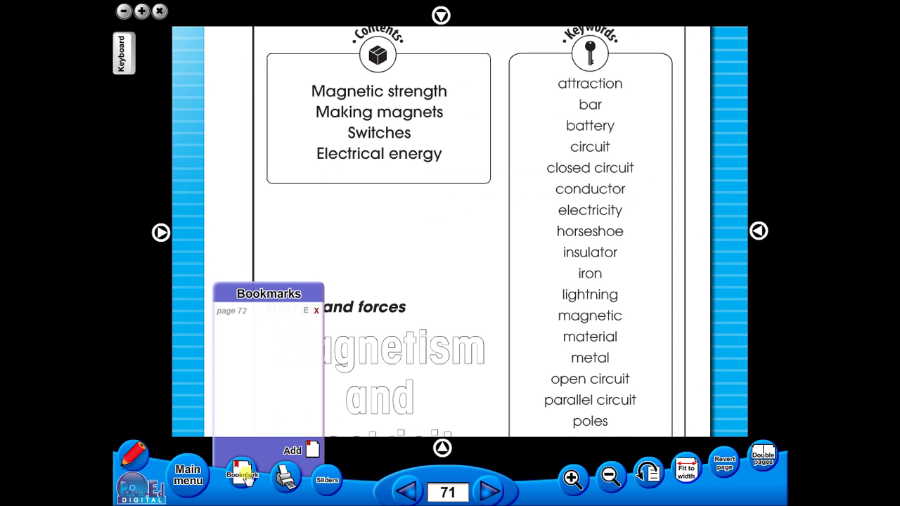
click(239, 316)
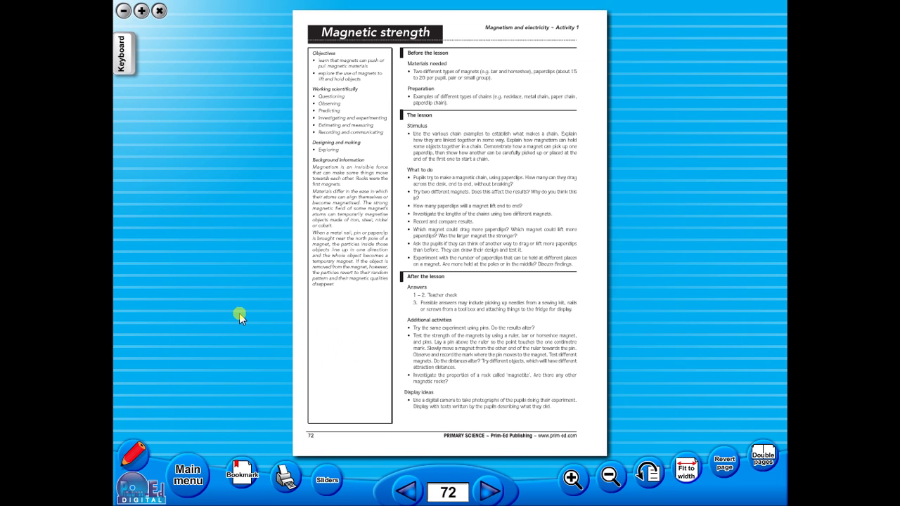
click(571, 478)
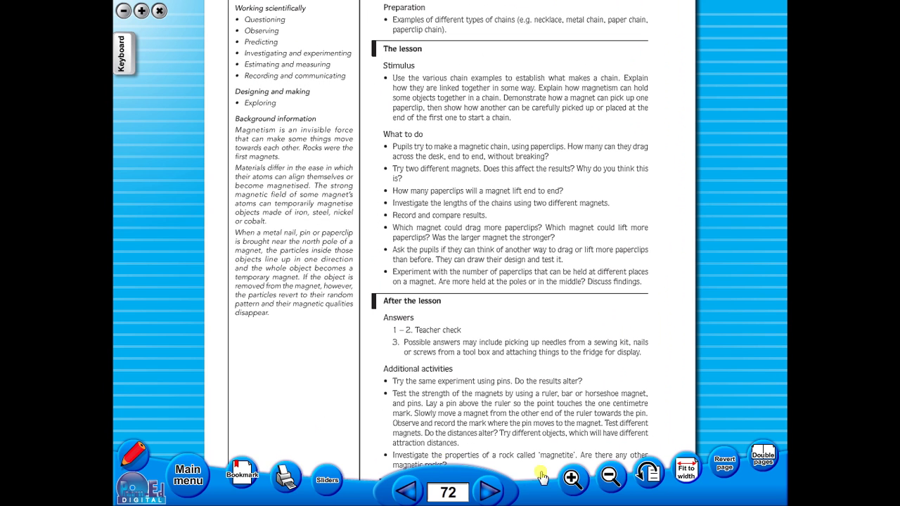
- Draw a circle below the Background information text, then undo it
click(134, 455)
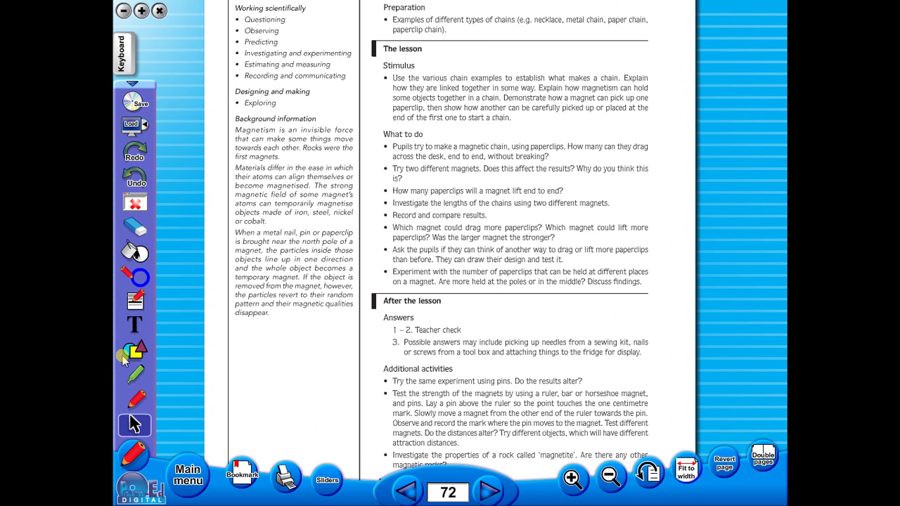
click(135, 349)
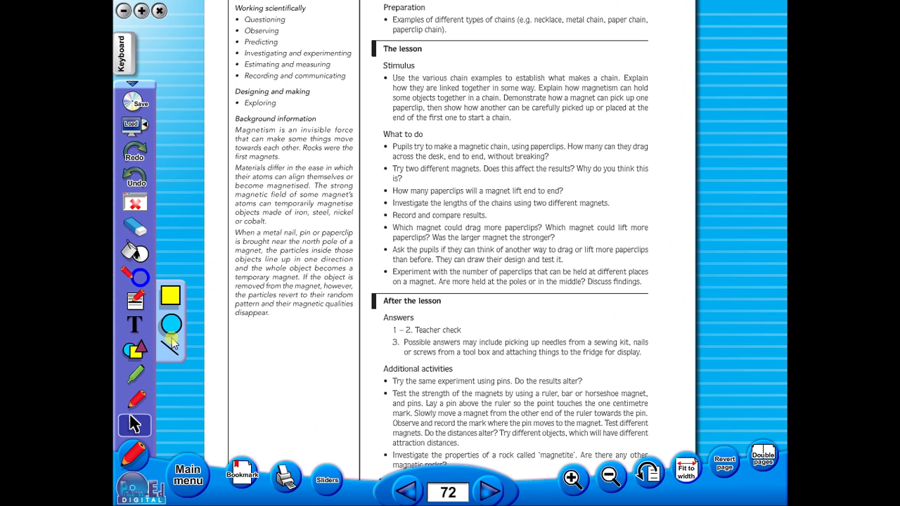
click(170, 332)
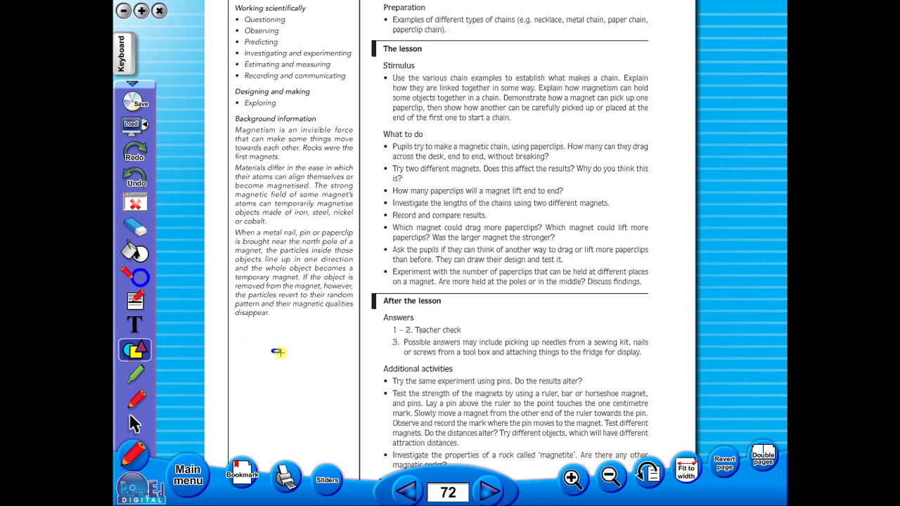
drag(271, 349, 342, 424)
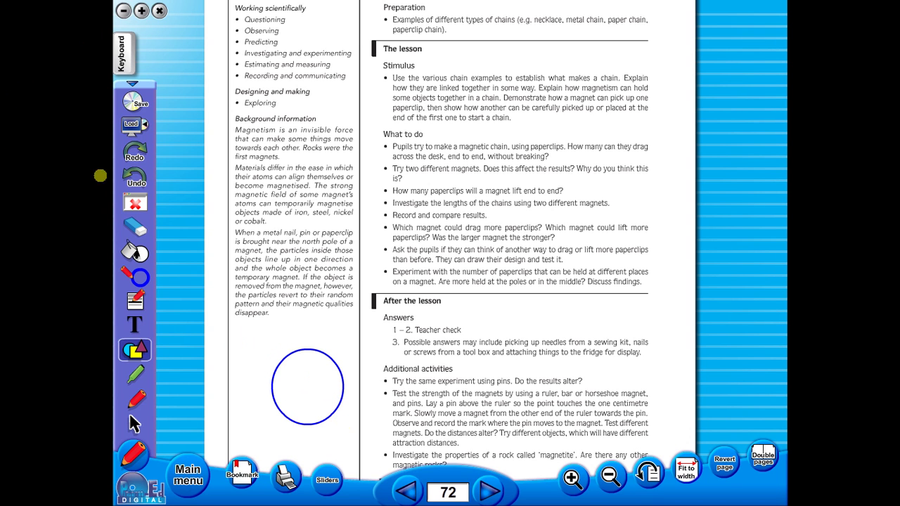
click(140, 176)
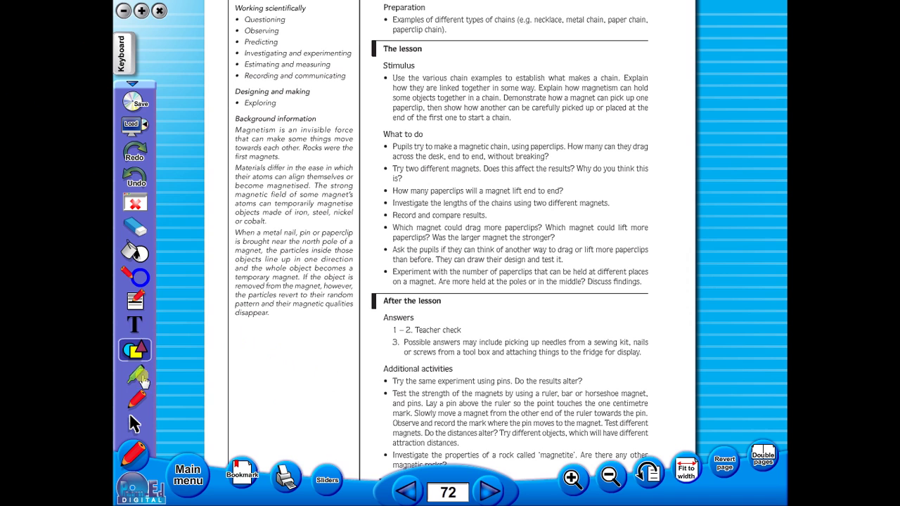
click(134, 320)
- Highlight the 'What to do' and 'After the lesson' headings
click(138, 375)
drag(374, 136, 434, 133)
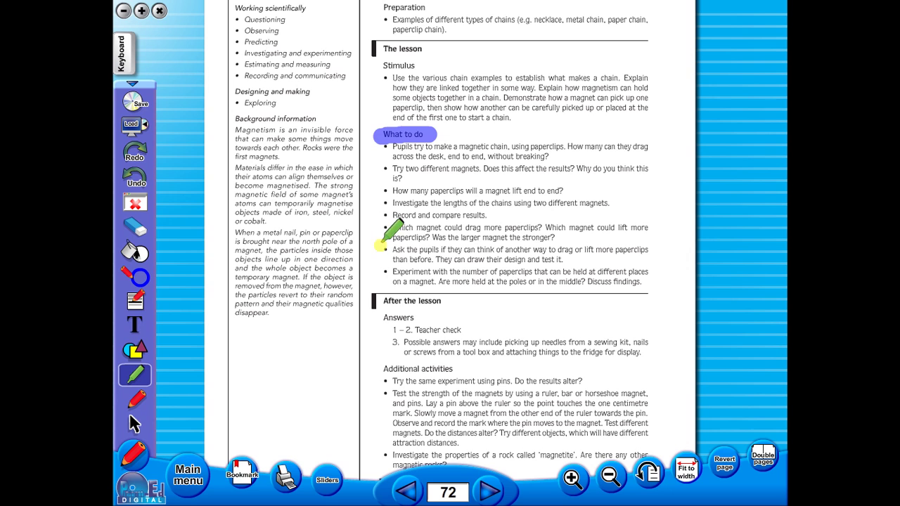
drag(378, 302, 459, 300)
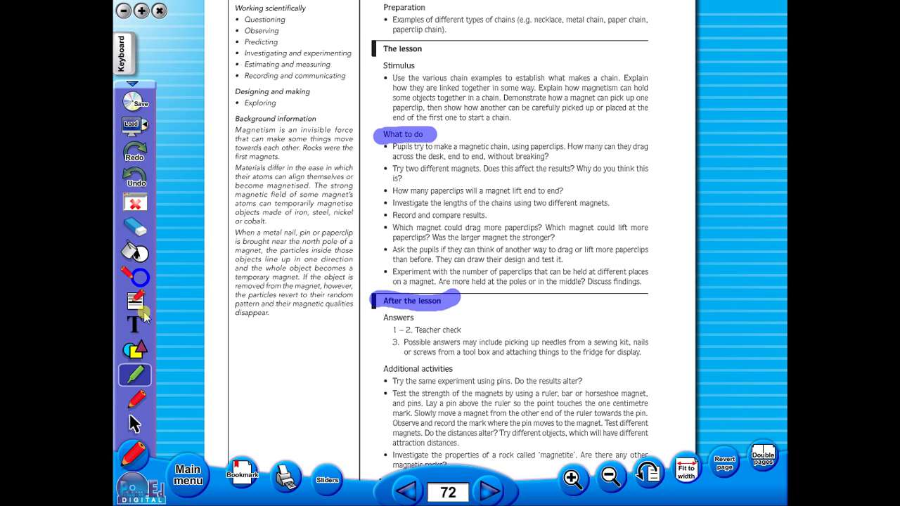
- Underline the words 'Investigate' and 'different' with the pen
click(141, 401)
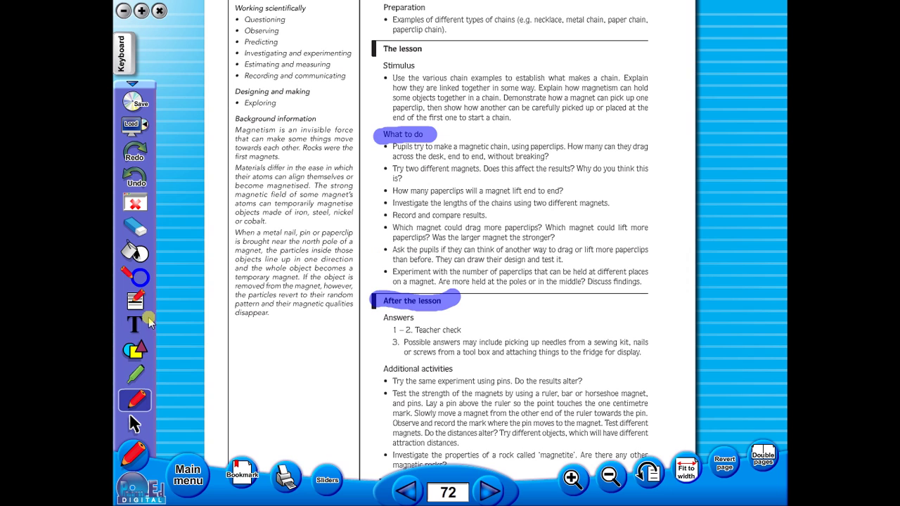
click(177, 301)
drag(389, 204, 428, 208)
drag(424, 172, 446, 171)
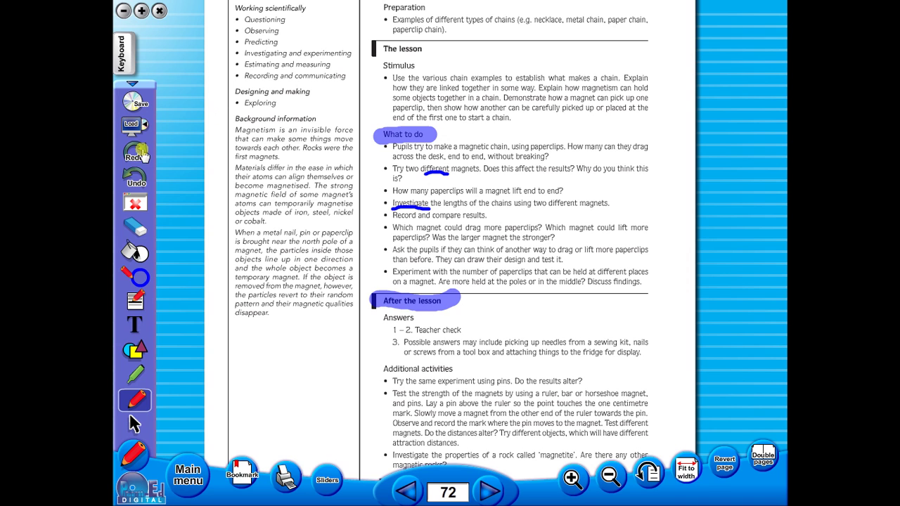
- Undo both underlines, redo one, then erase the remaining highlights and underline
click(135, 174)
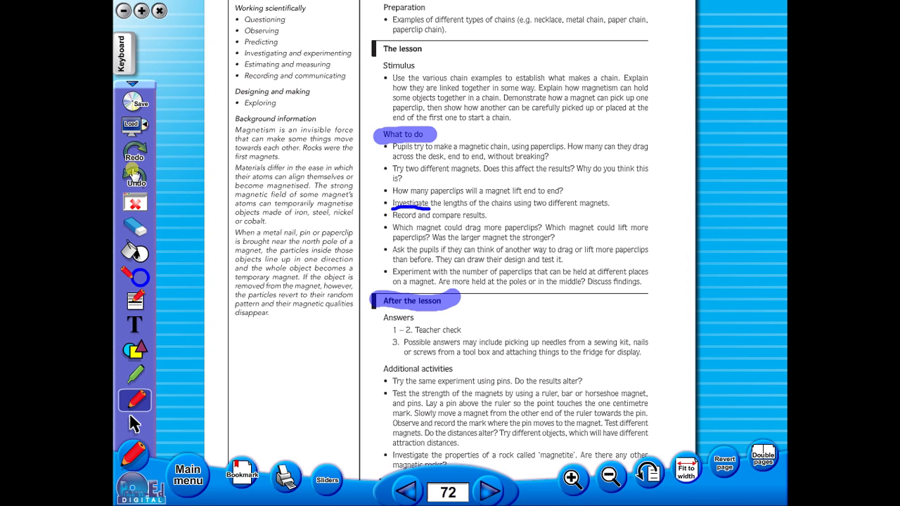
click(135, 174)
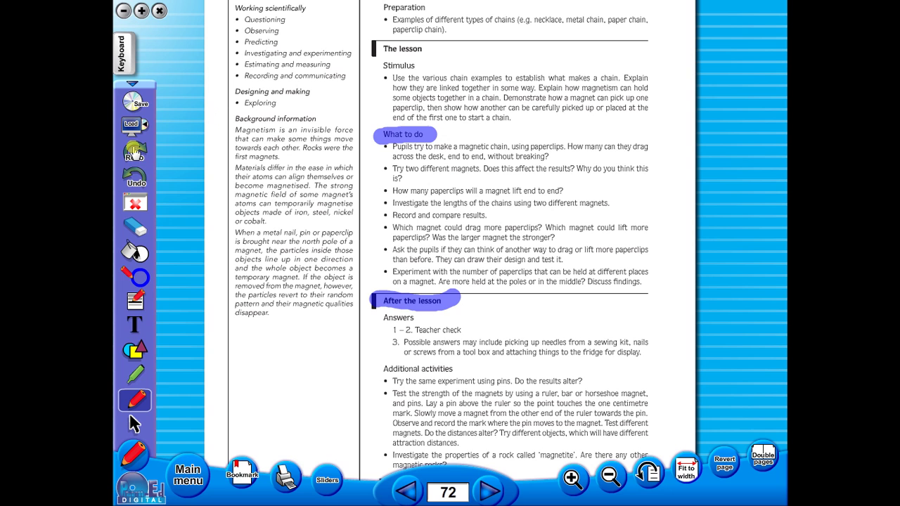
click(134, 151)
click(135, 226)
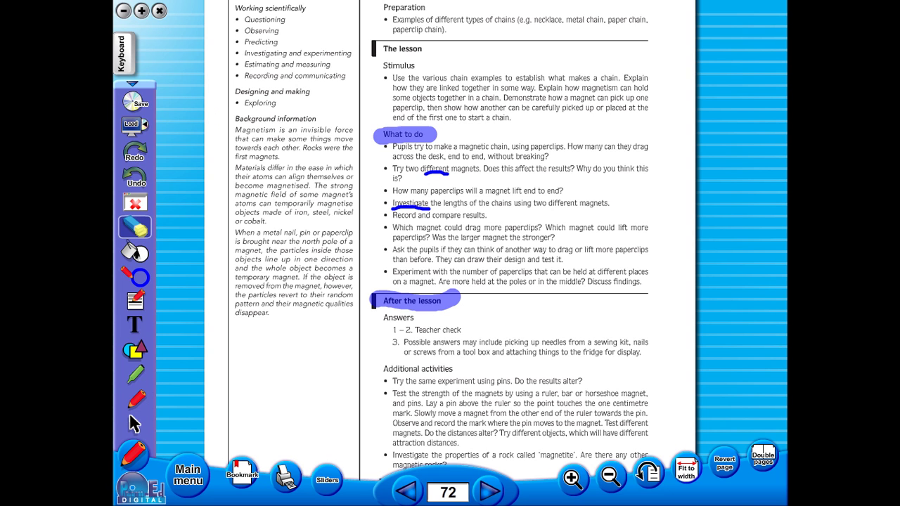
mouse_move(446, 179)
mouse_down()
mouse_move(410, 144)
mouse_move(404, 200)
mouse_move(413, 211)
mouse_move(398, 302)
mouse_up()
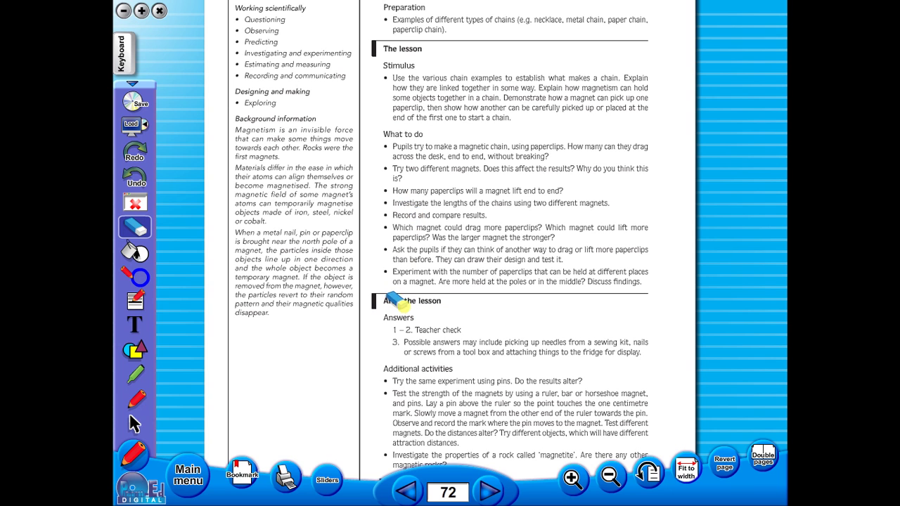
click(135, 324)
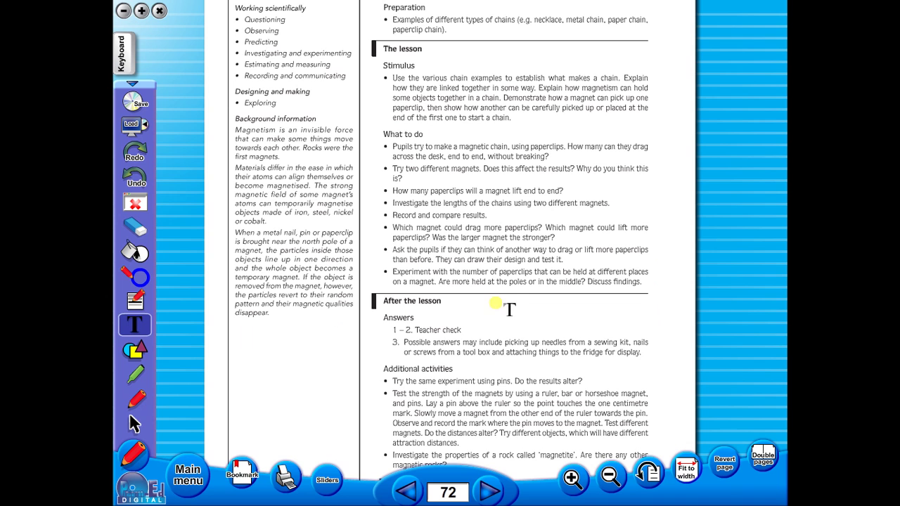
- Place a text box beside 'After the lesson' reading 'additional text'
drag(477, 296, 662, 327)
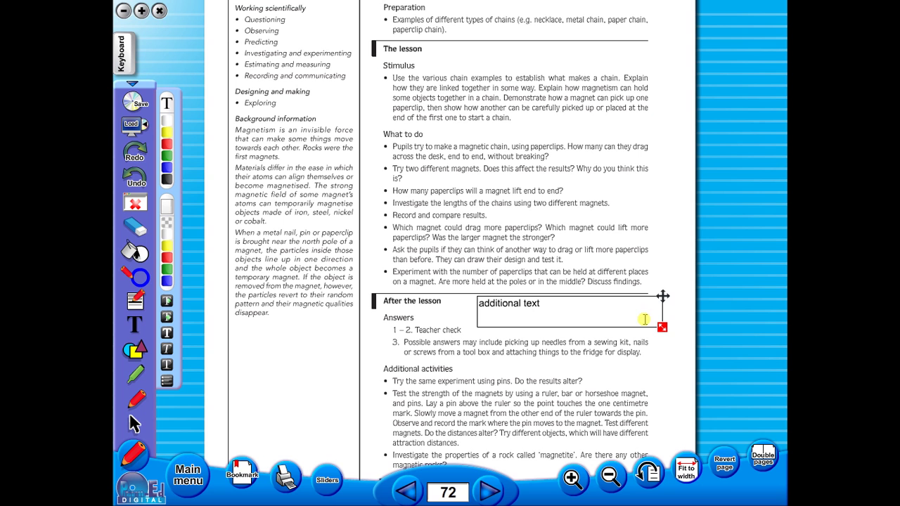
- Save the annotations under the name 'work'
click(141, 101)
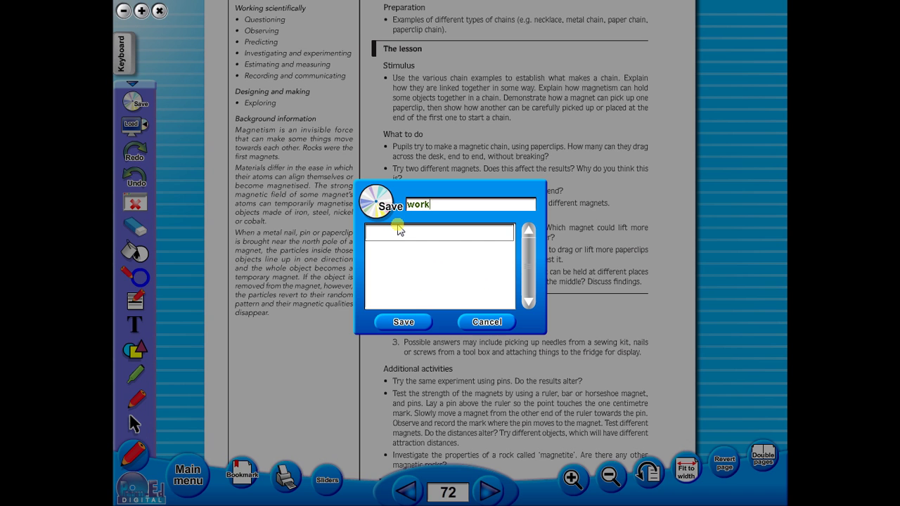
click(401, 204)
click(473, 322)
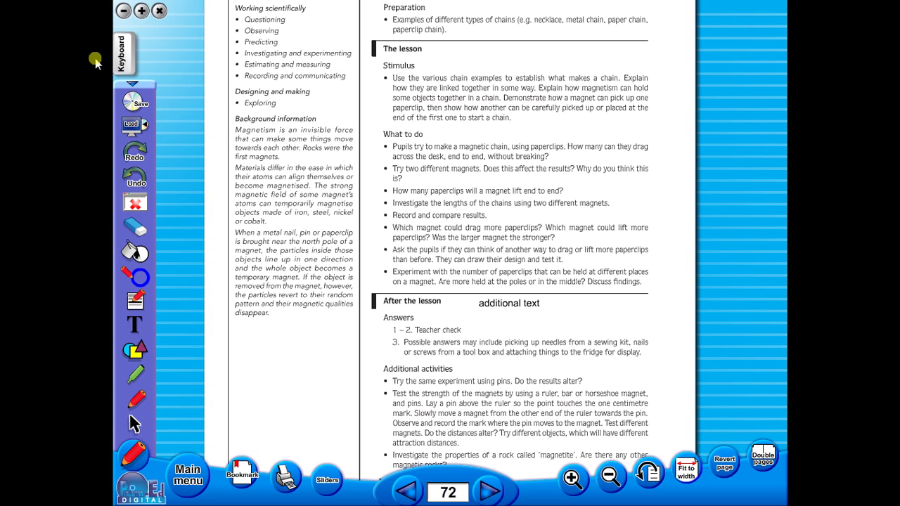
- Zoom out to show all of page 72 and start another text box over Stimulus
click(123, 63)
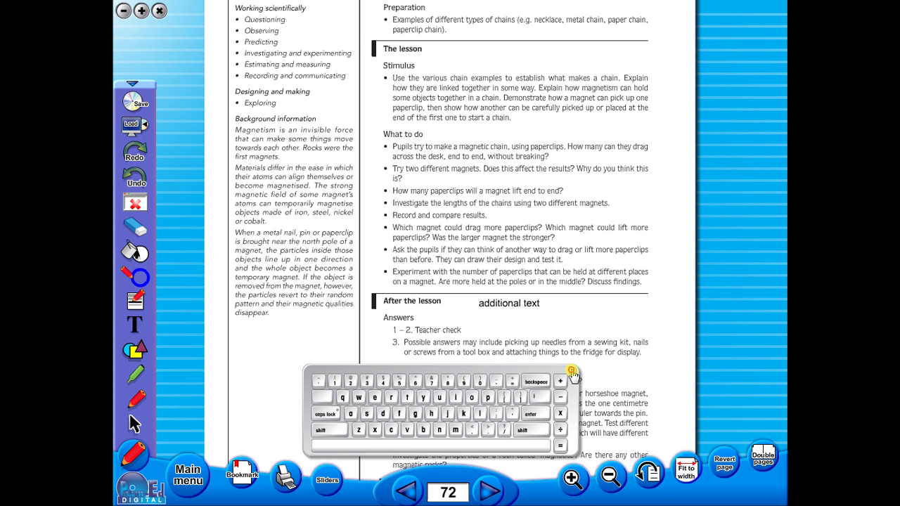
click(571, 371)
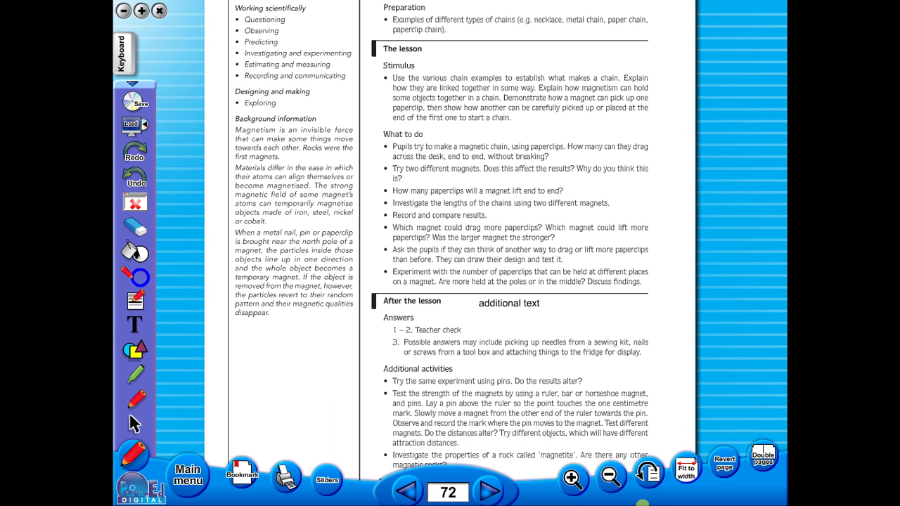
click(608, 477)
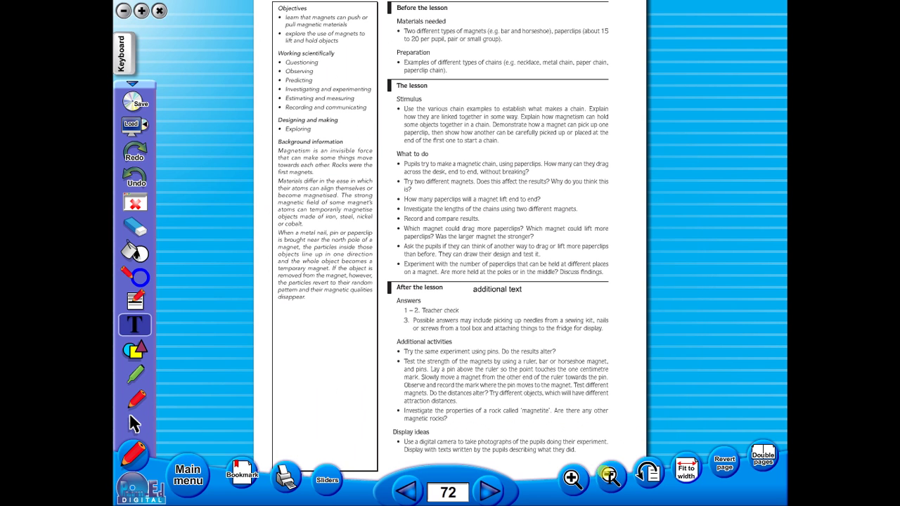
click(609, 476)
drag(475, 147, 483, 195)
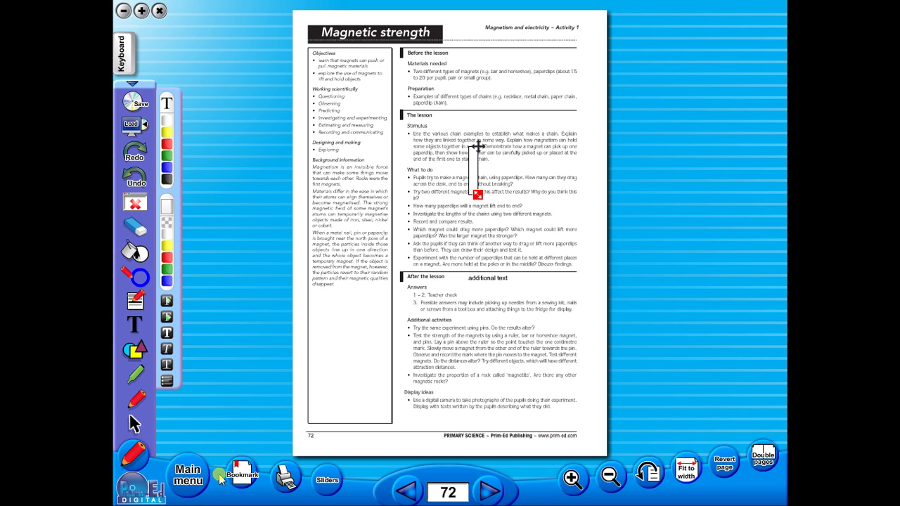
- Return to the Primary Science Book 4 main contents menu with the Main menu button
click(192, 475)
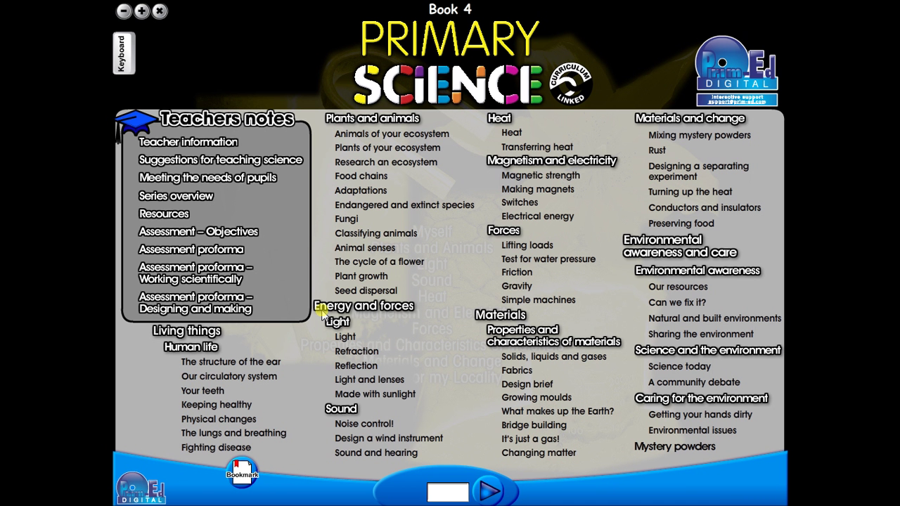